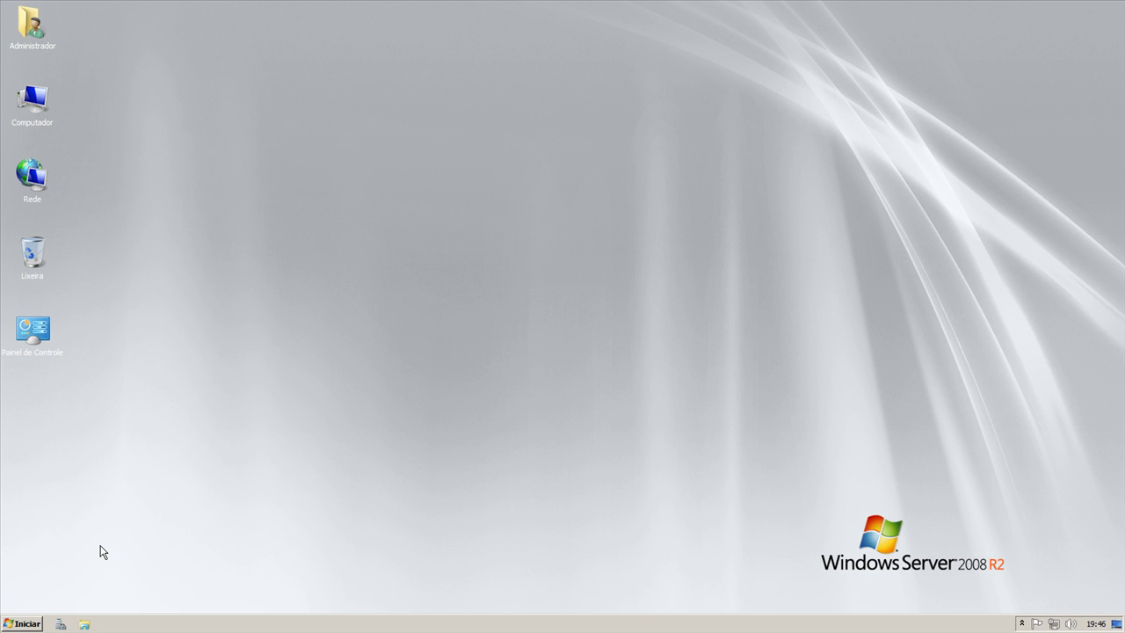
- View the computer's basic system information under Sistema e Segurança in Painel de Controle, including the activation section, and close it
click(22, 623)
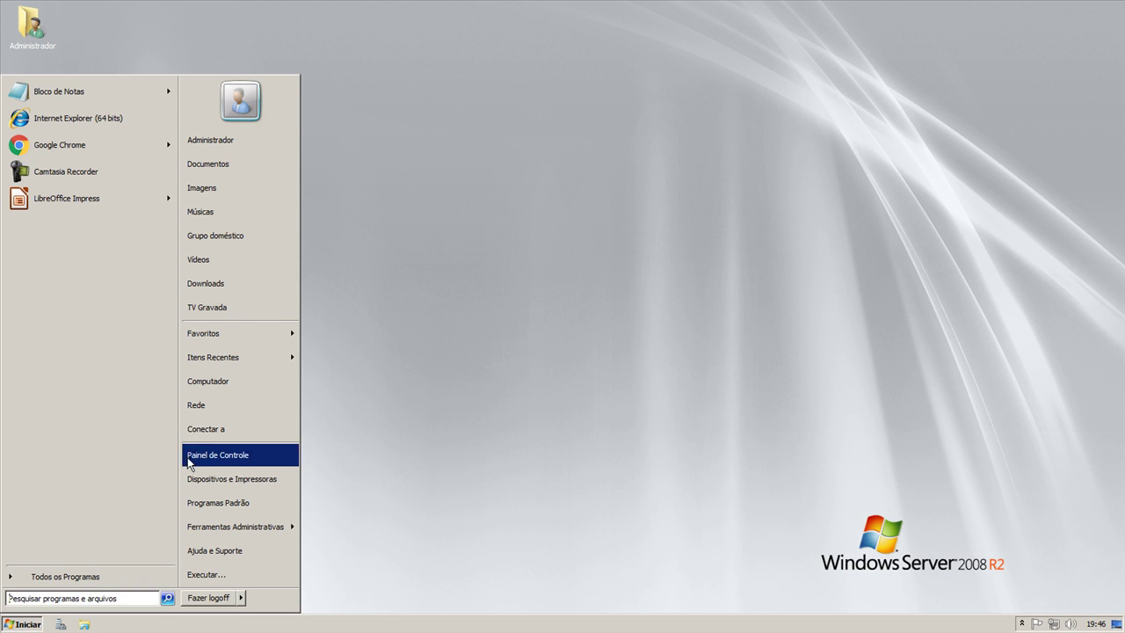
click(220, 455)
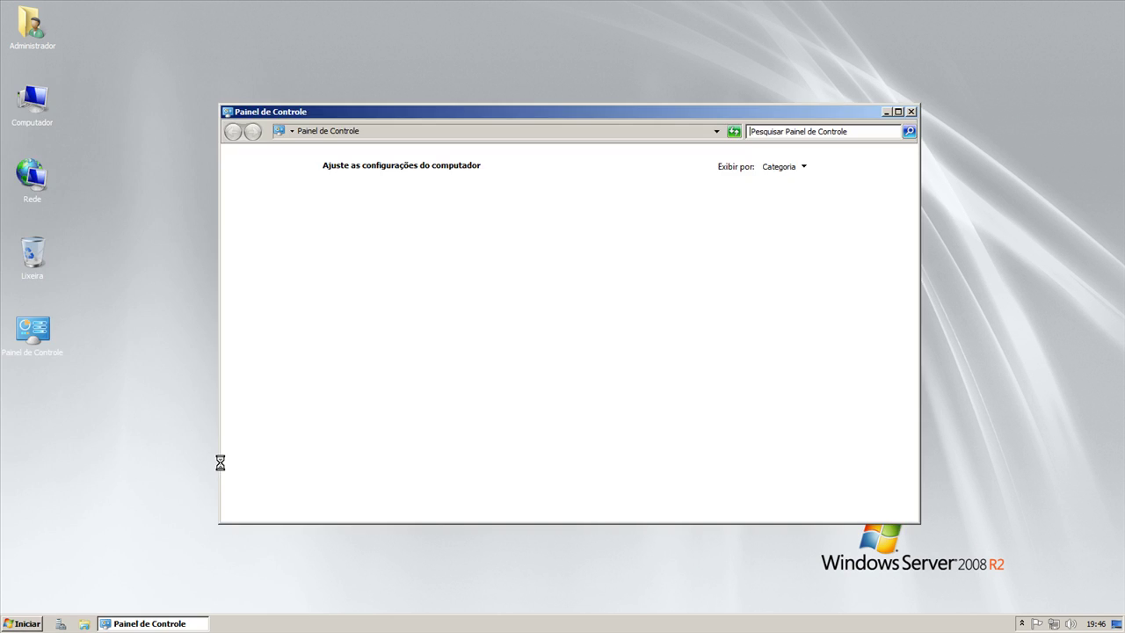
click(415, 204)
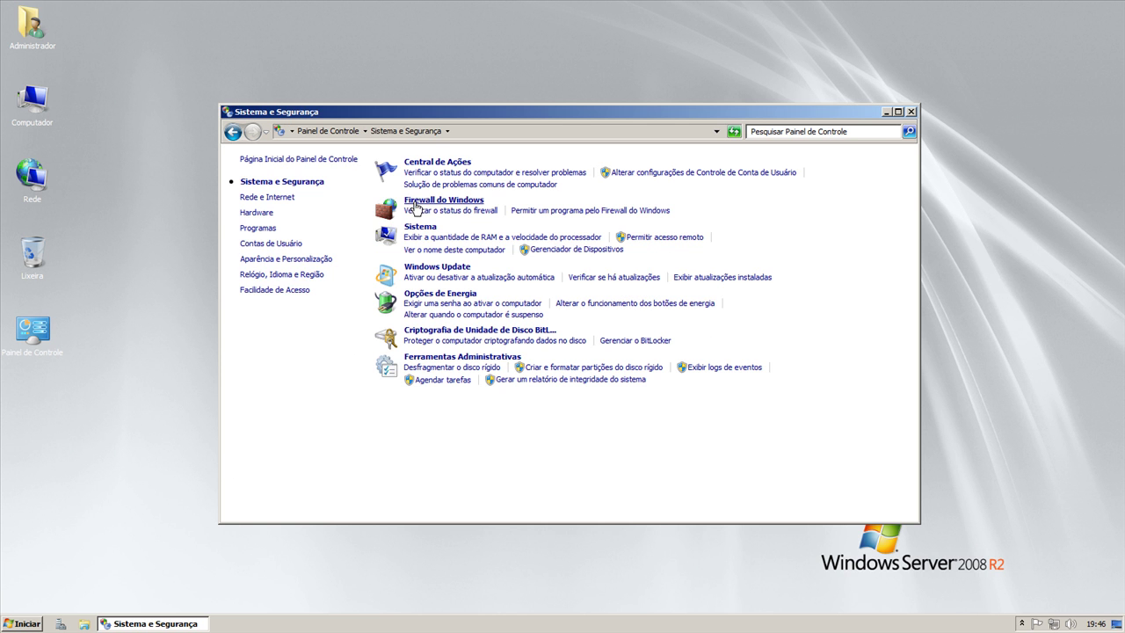
click(421, 230)
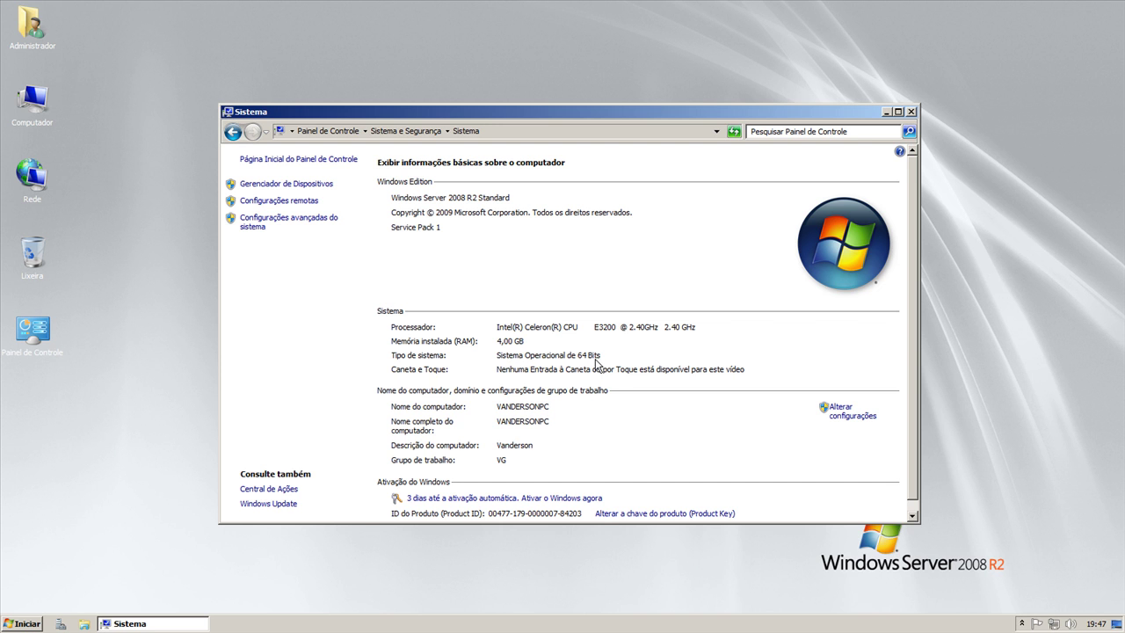
scroll(508, 380, down, 1)
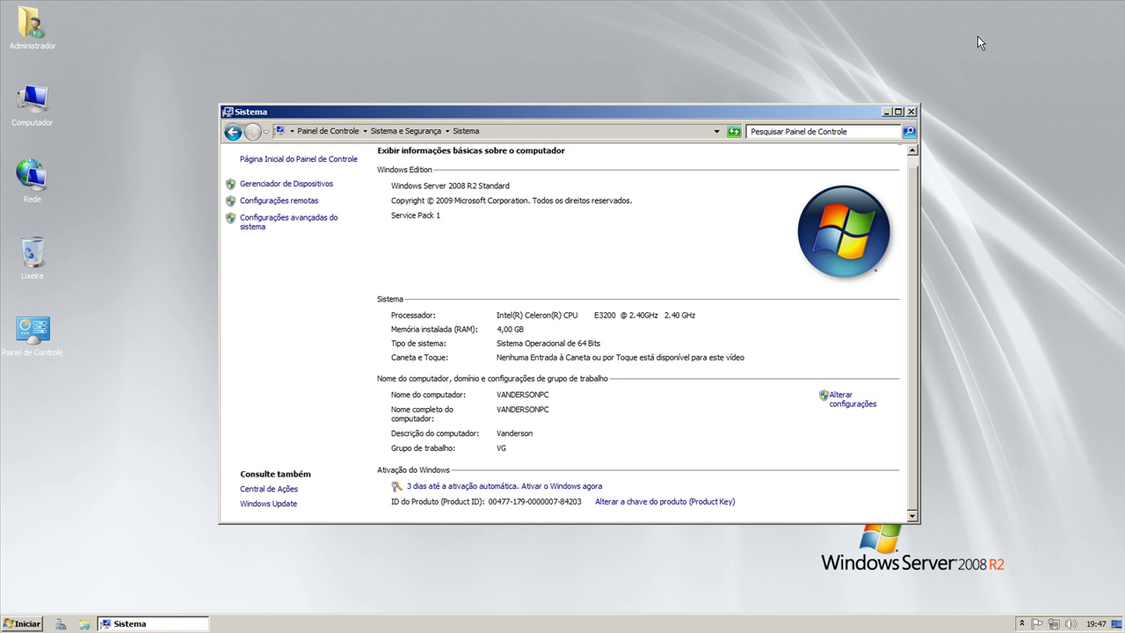
click(913, 113)
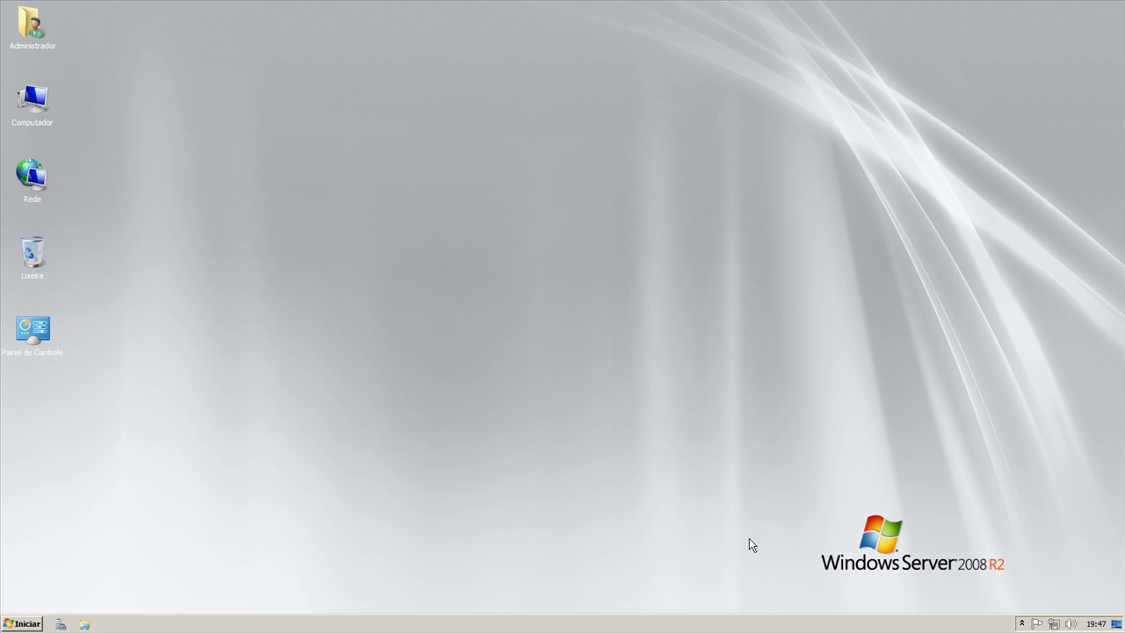
- Check performance in Gerenciador de Tarefas and the detailed usage in Monitor de Recursos, and close both windows
right_click(726, 625)
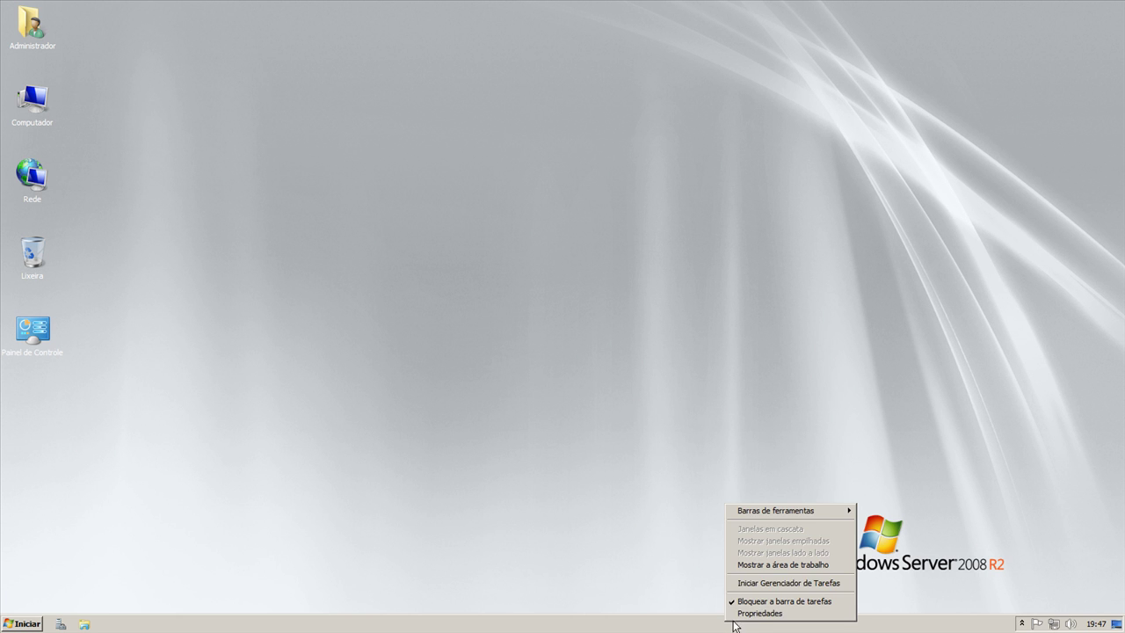
click(773, 583)
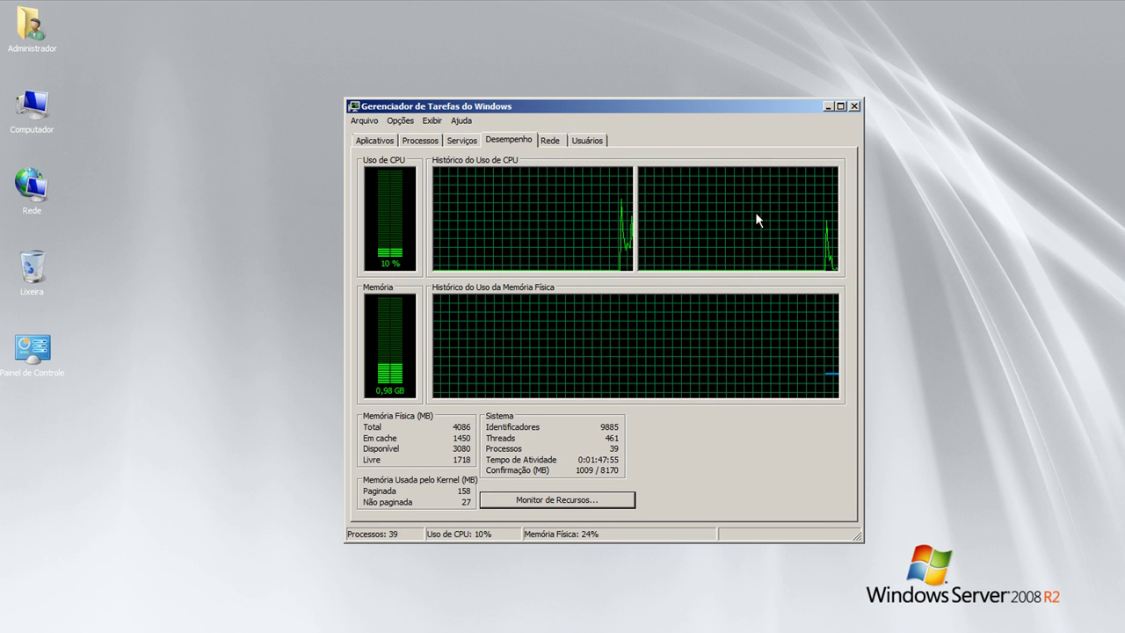
click(558, 501)
click(688, 132)
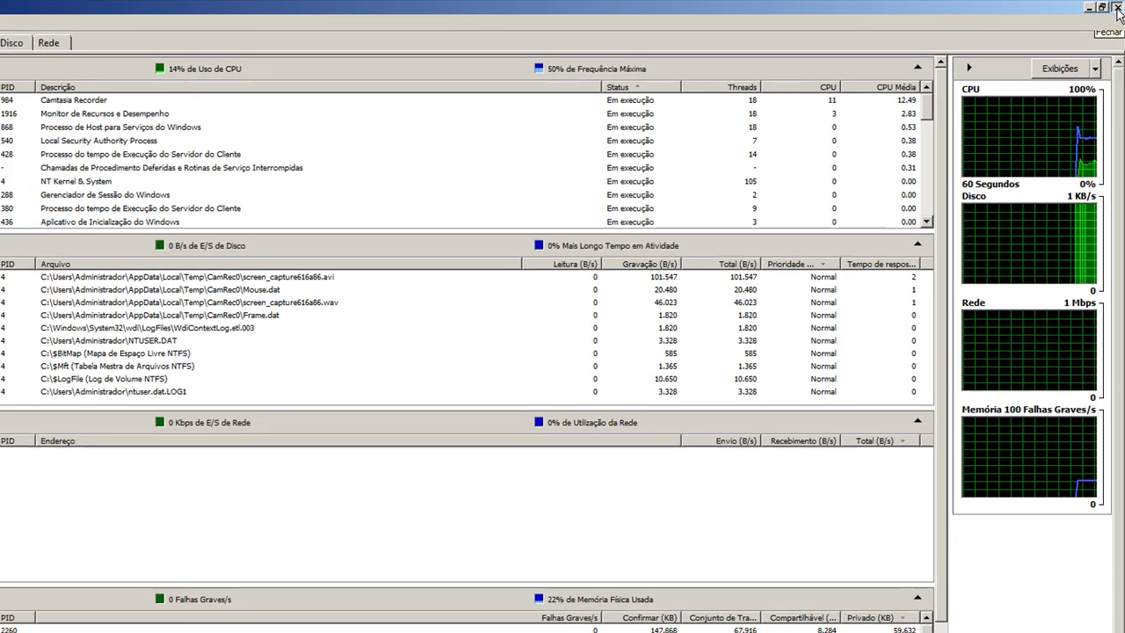
click(1116, 8)
click(809, 100)
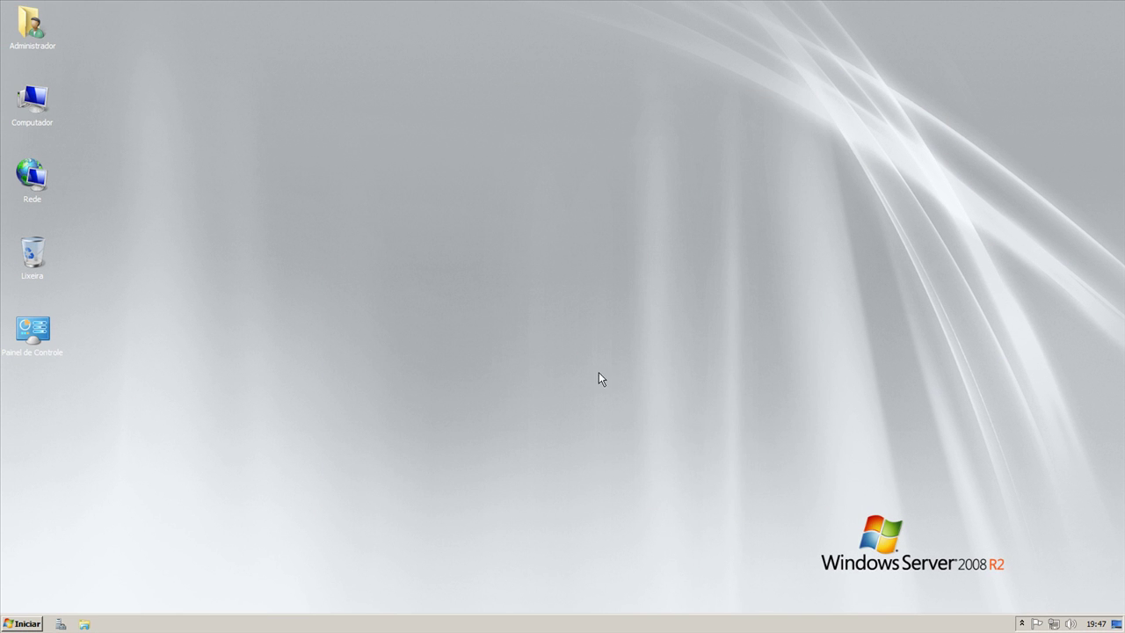
- Open Prompt de Comando from the Acessórios programs
click(22, 623)
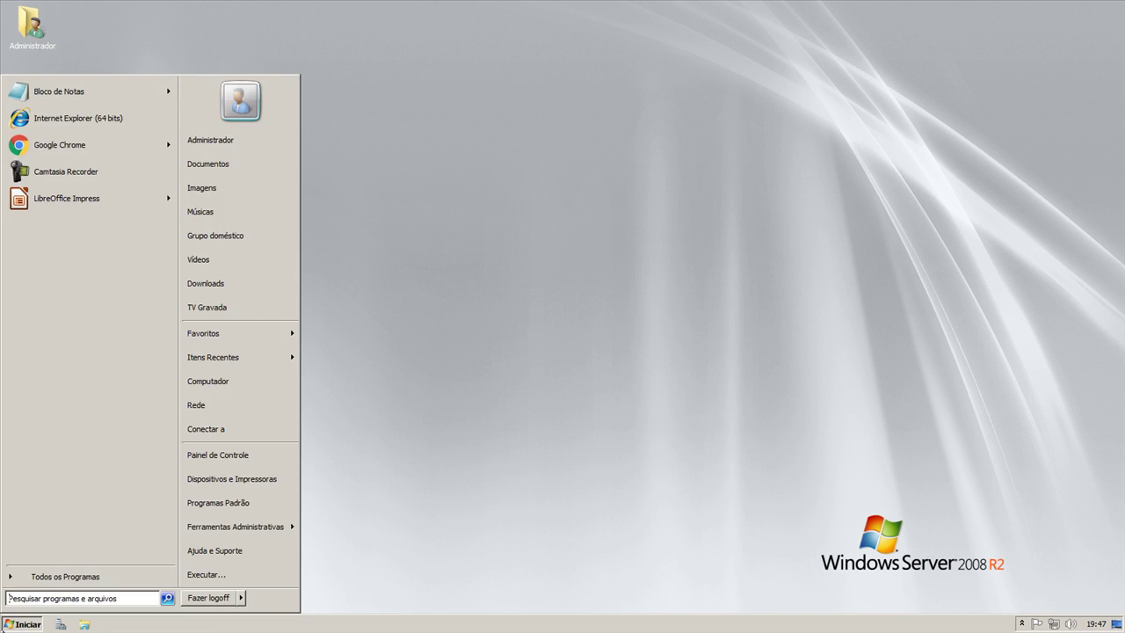
click(66, 576)
click(22, 623)
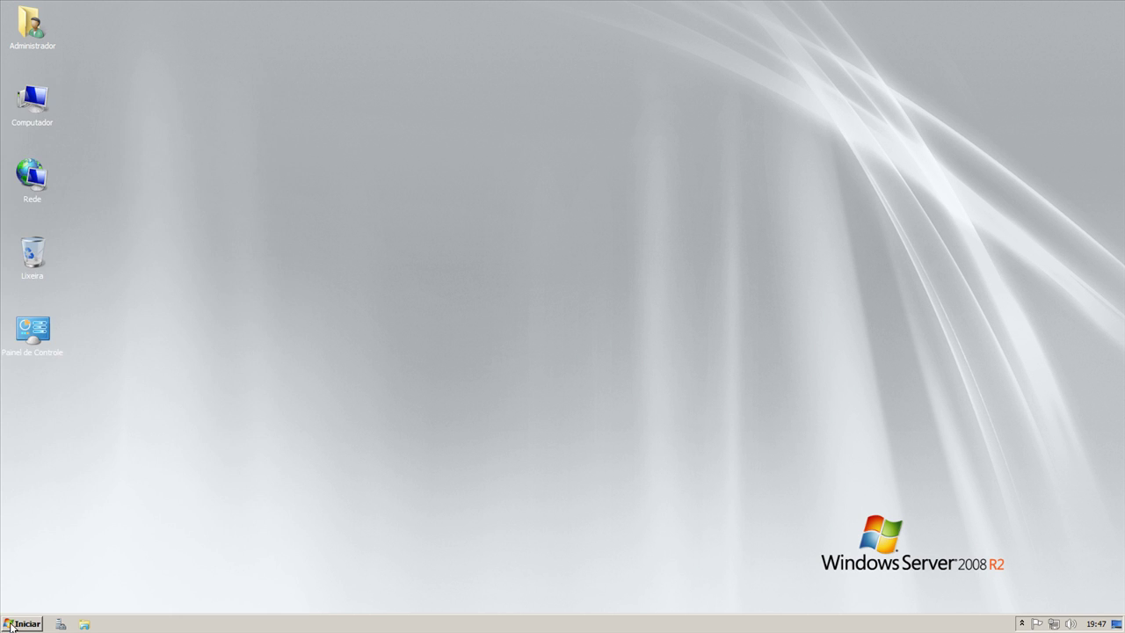
click(22, 623)
click(31, 576)
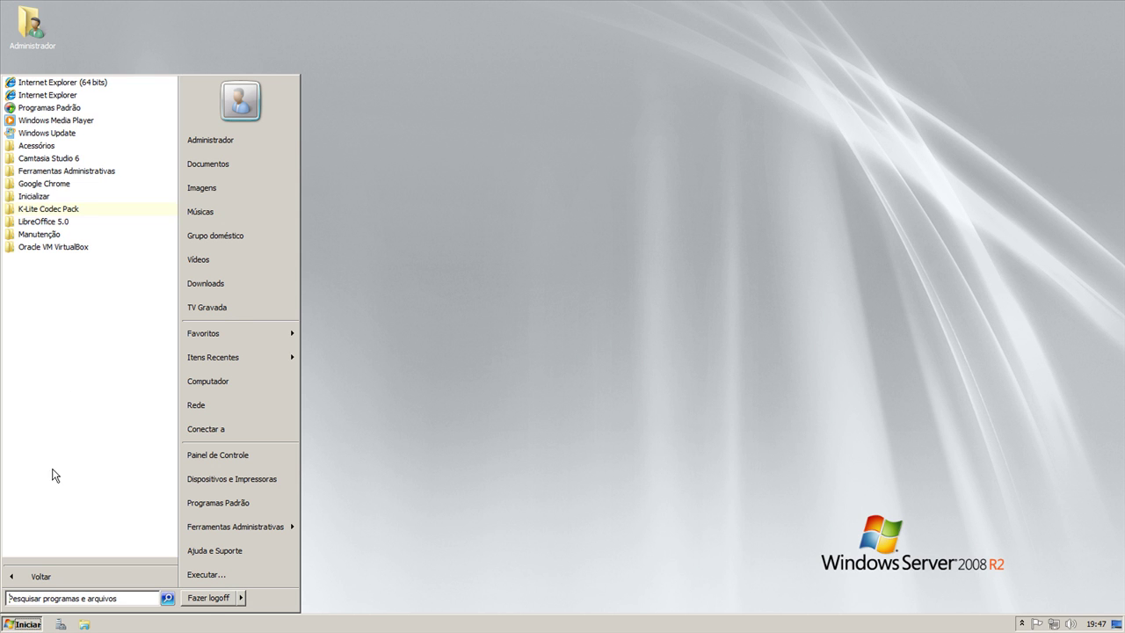
click(54, 147)
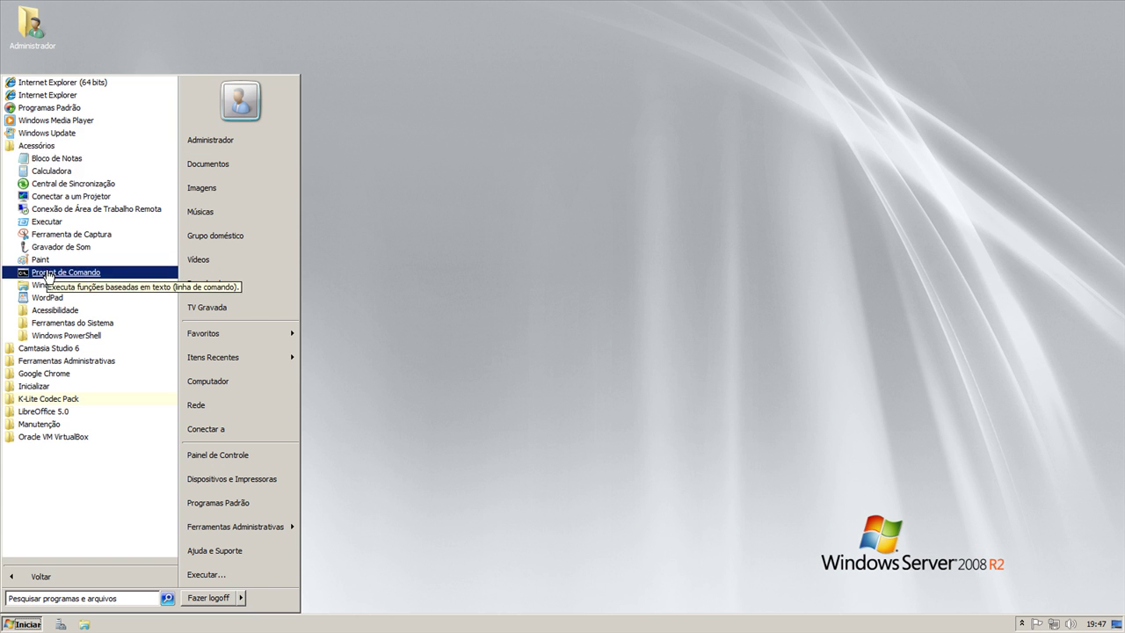
click(49, 273)
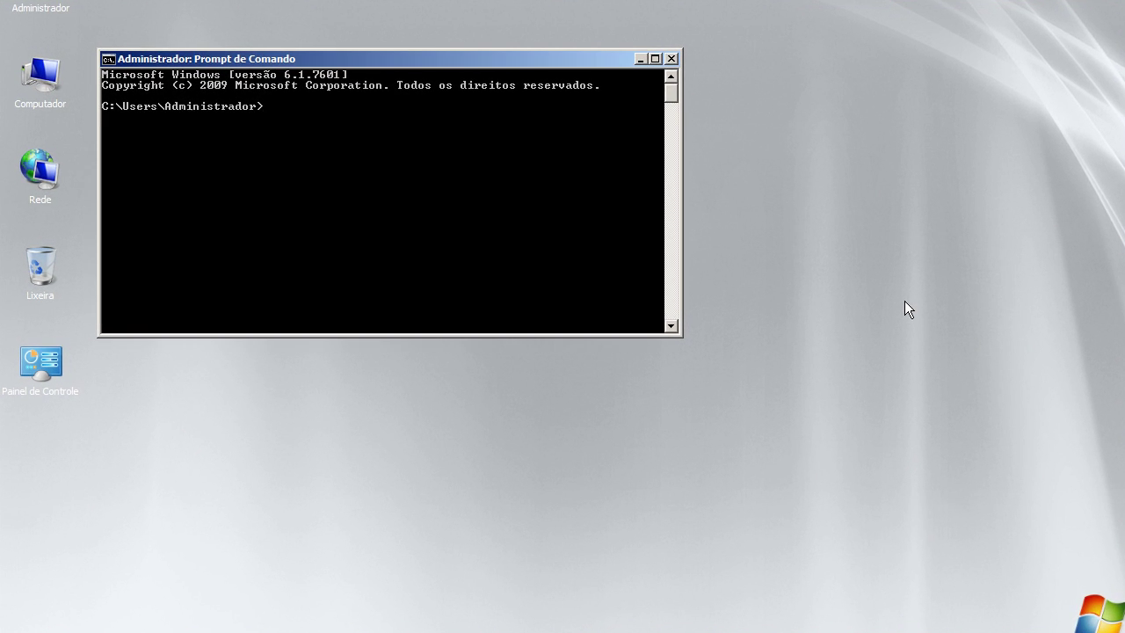
- Run systeminfo, enlarge the console window to review the full report, and close it
text(systeminfo)
key(Return)
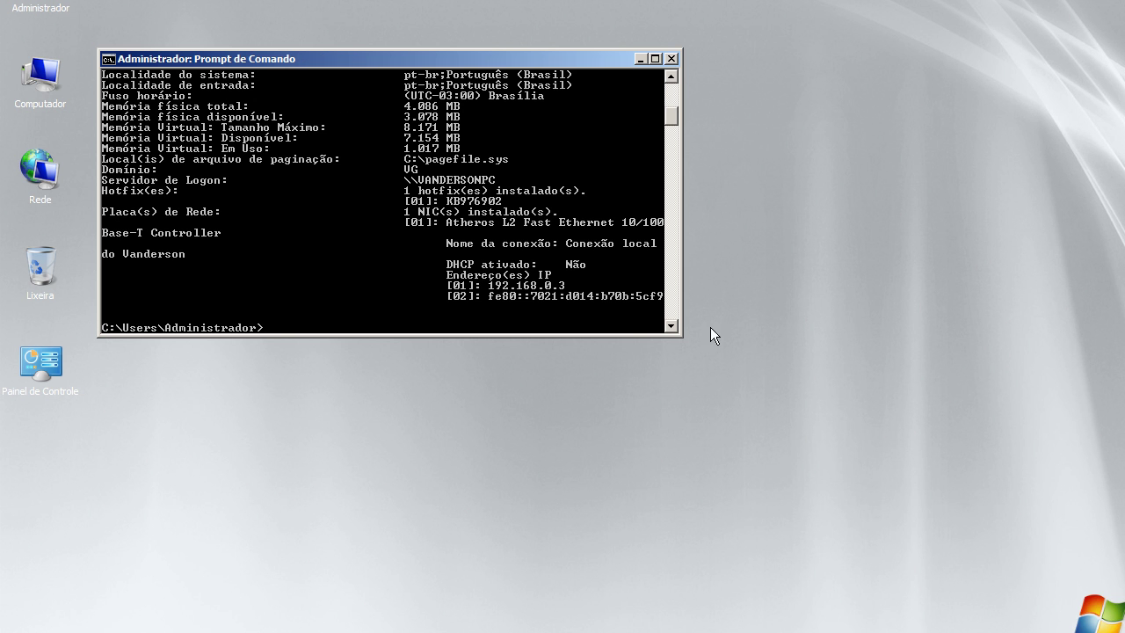
drag(642, 335, 601, 630)
scroll(598, 401, up, 8)
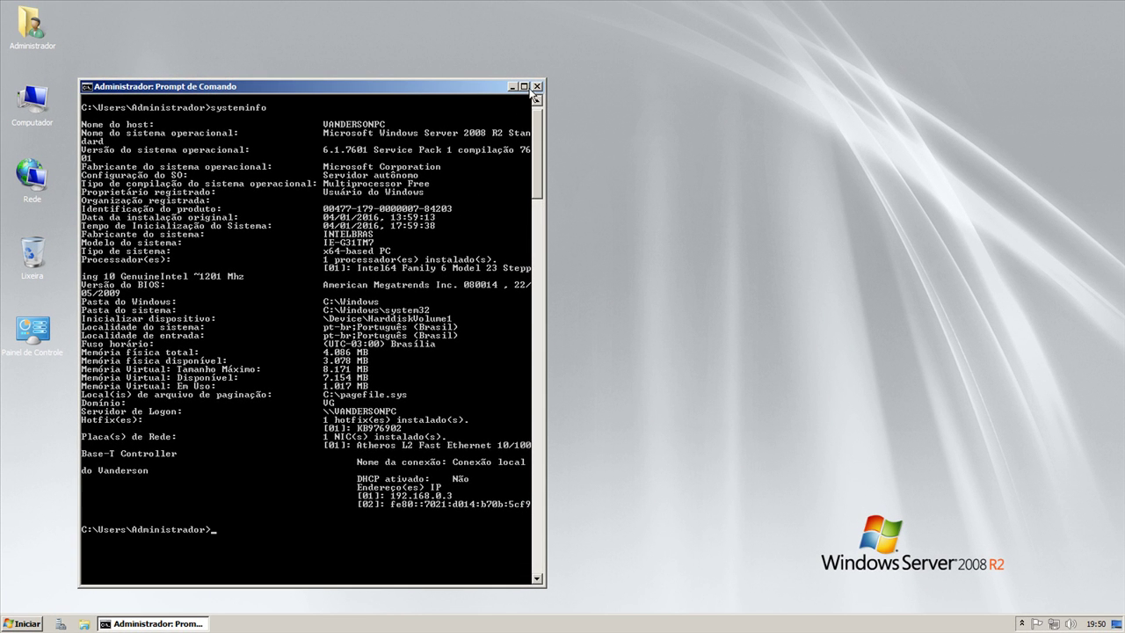
click(566, 71)
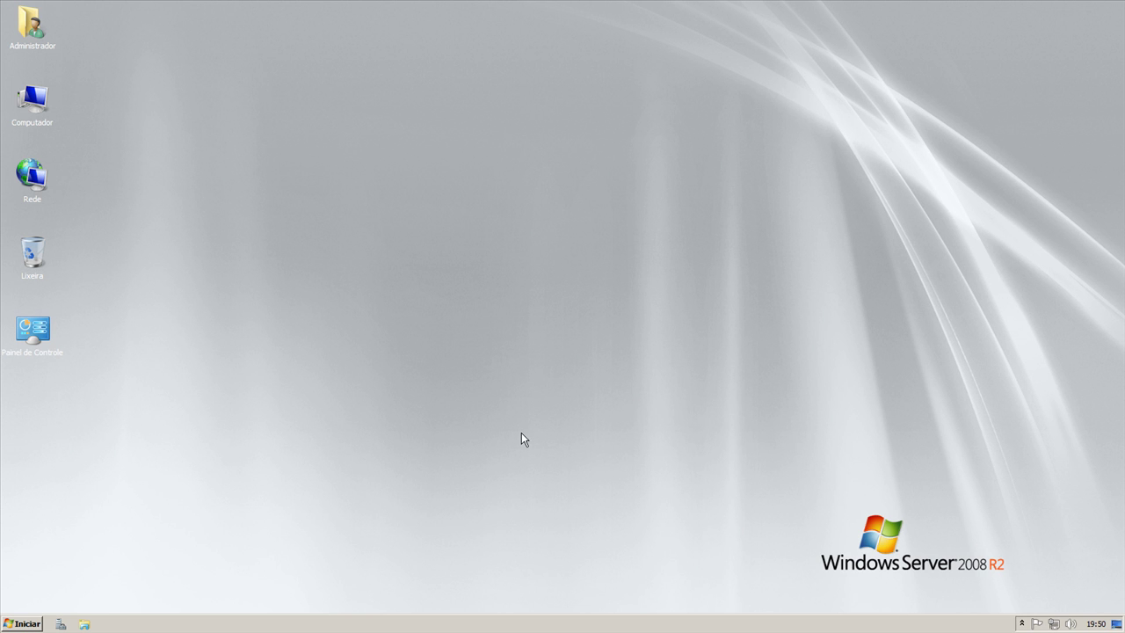
- Open Gerenciamento do computador from Ferramentas Administrativas
click(28, 624)
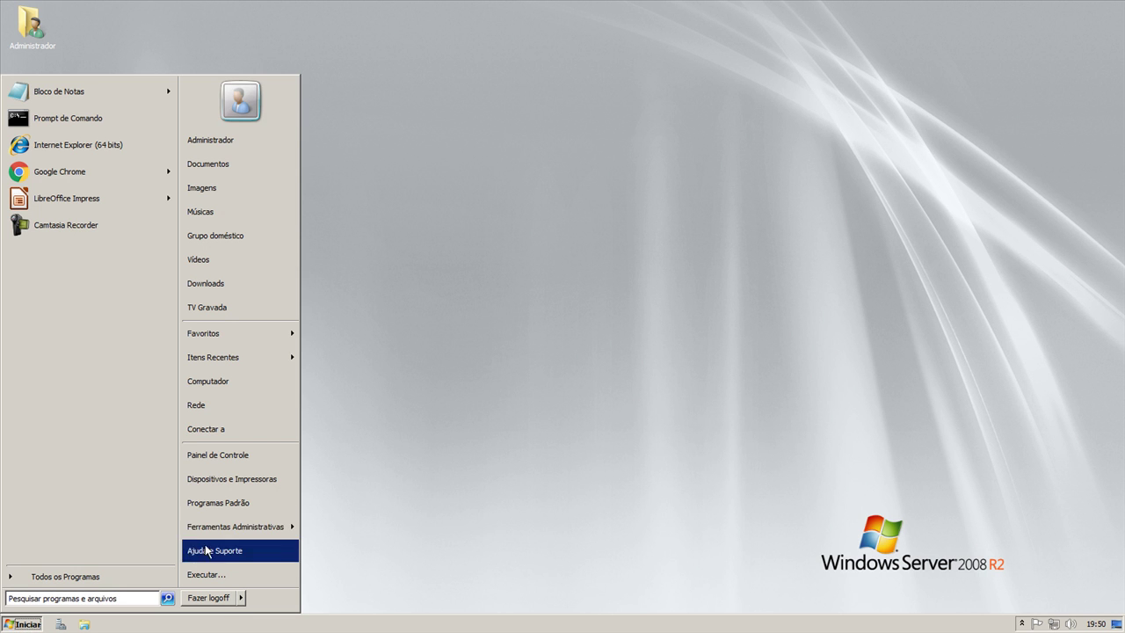
mouse_move(225, 535)
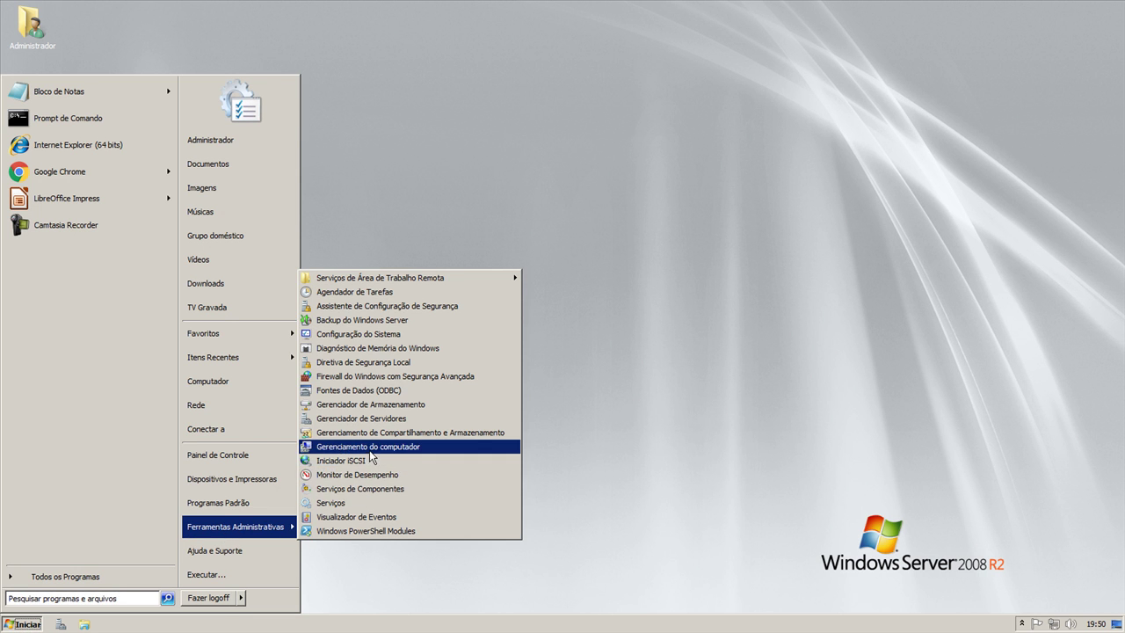
click(369, 448)
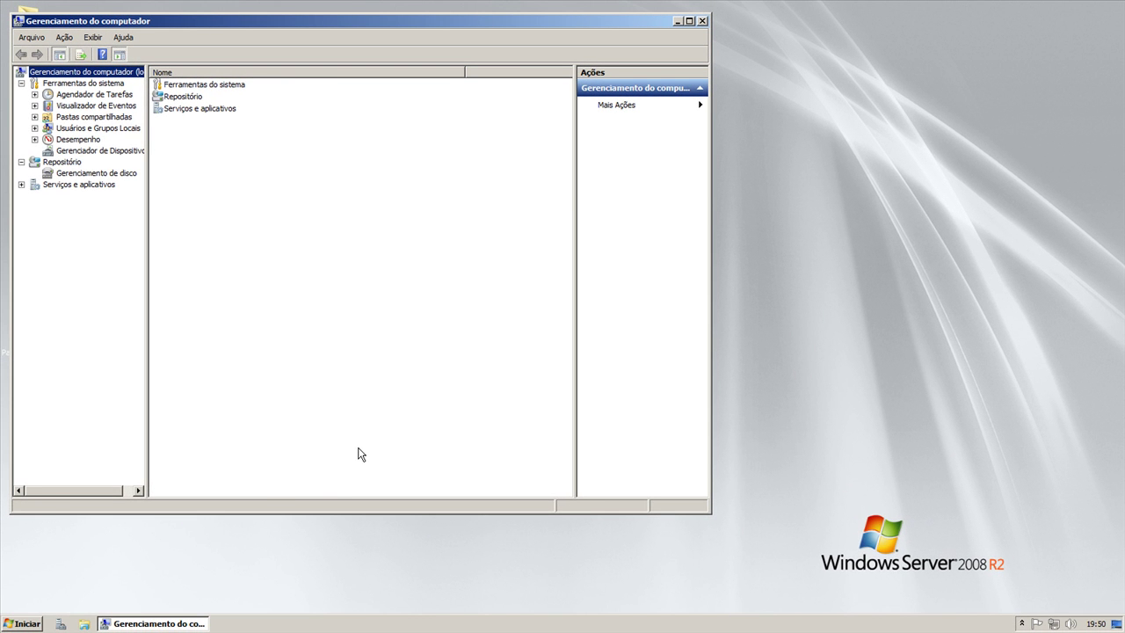
- Locate the Gerenciamento do computador shortcut in Ferramentas Administrativas through Sistema e Segurança in Painel de Controle
click(26, 624)
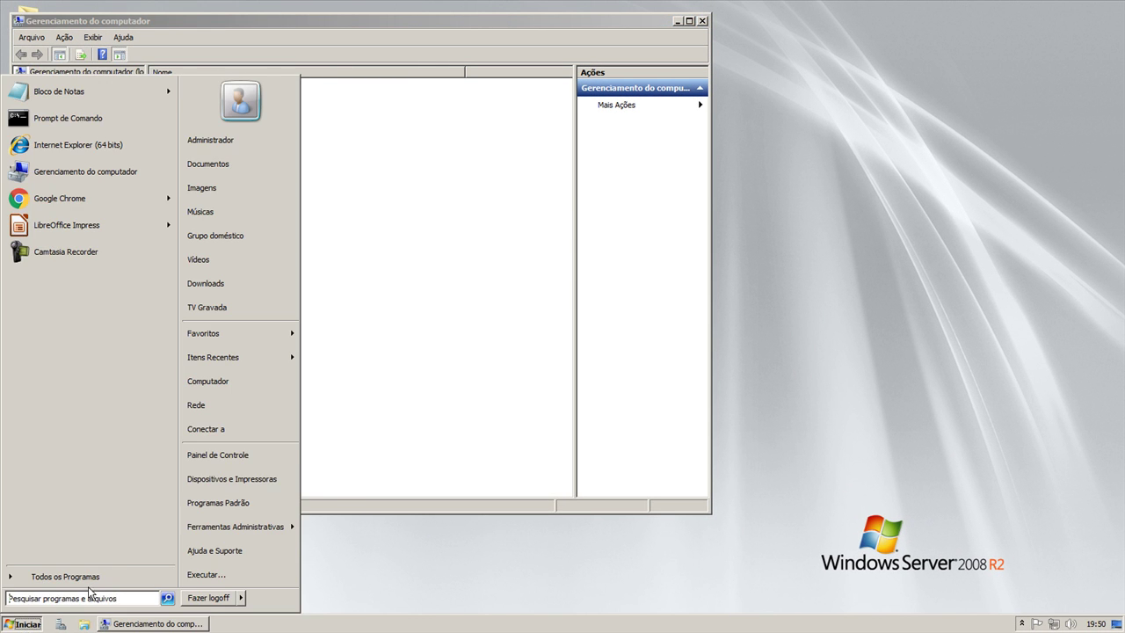
click(204, 456)
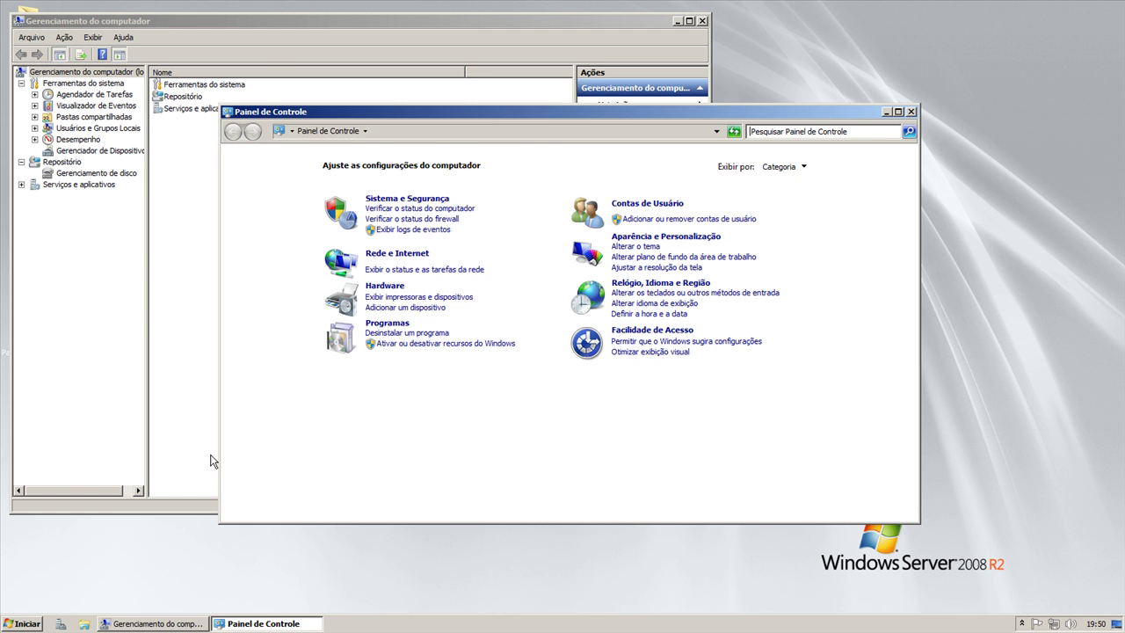
click(390, 203)
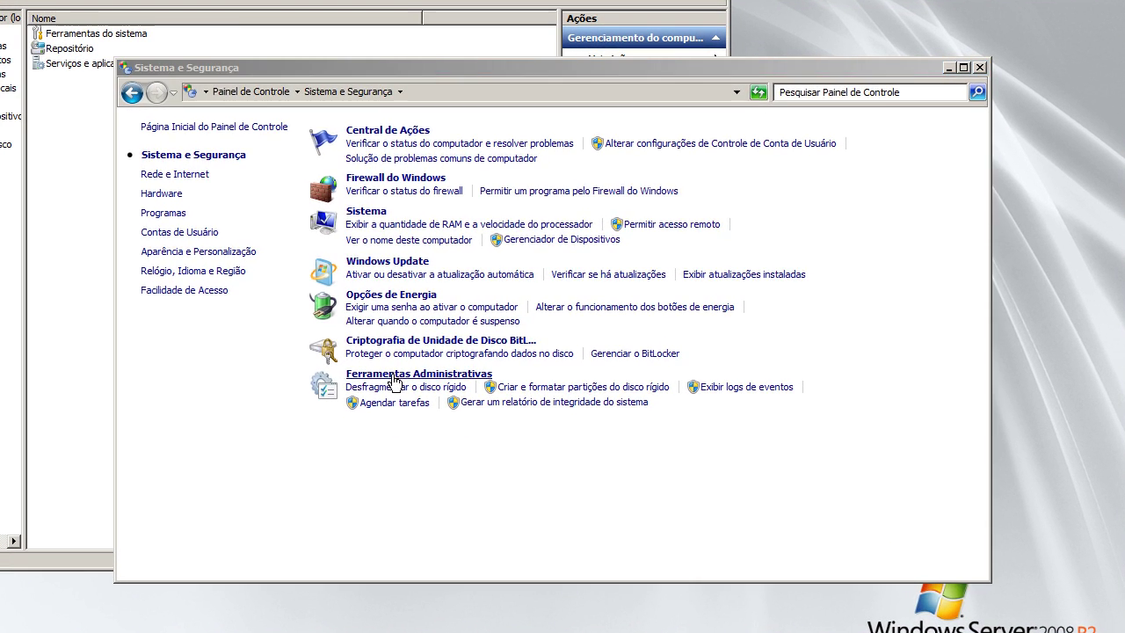
click(424, 365)
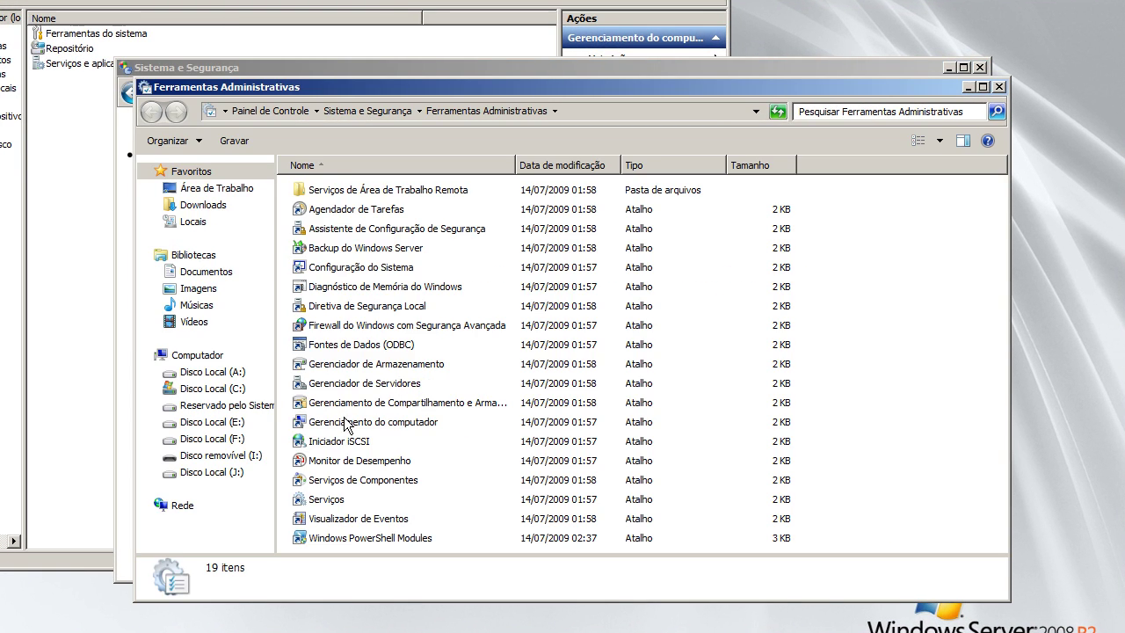
click(351, 423)
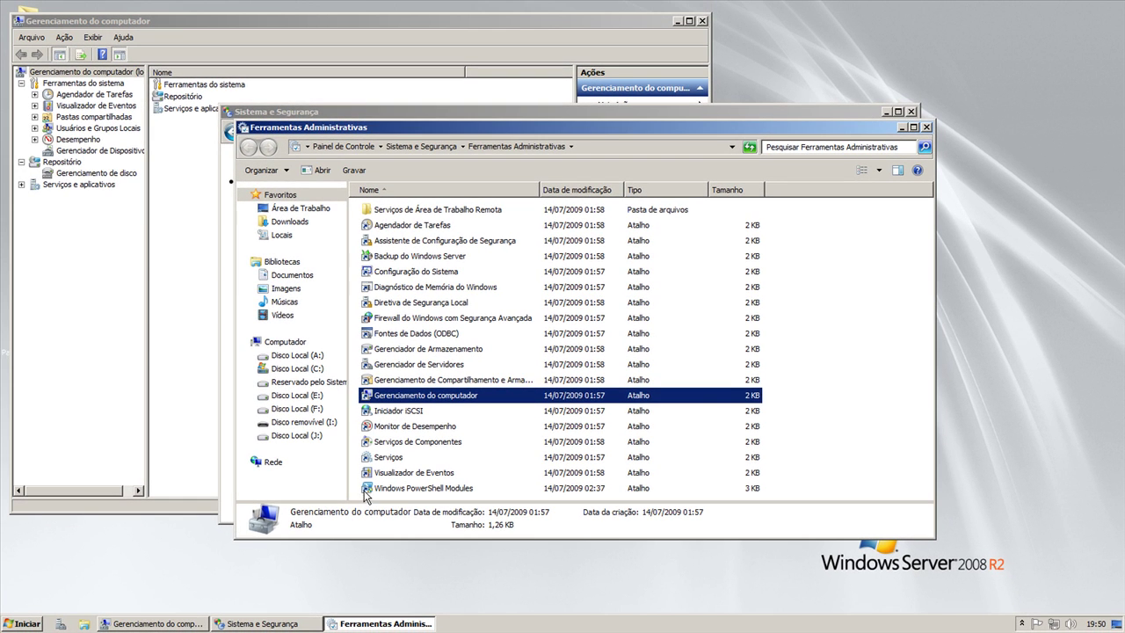
- Show Gerenciamento de disco in the already open Gerenciamento do computador window and maximize it
click(278, 30)
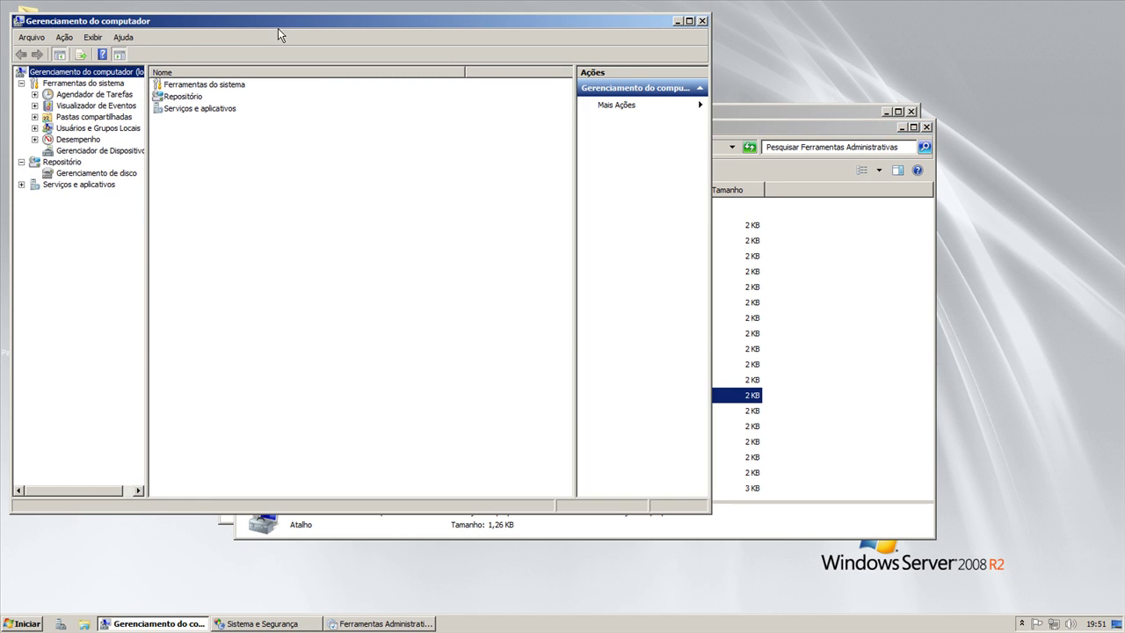
click(94, 175)
click(689, 21)
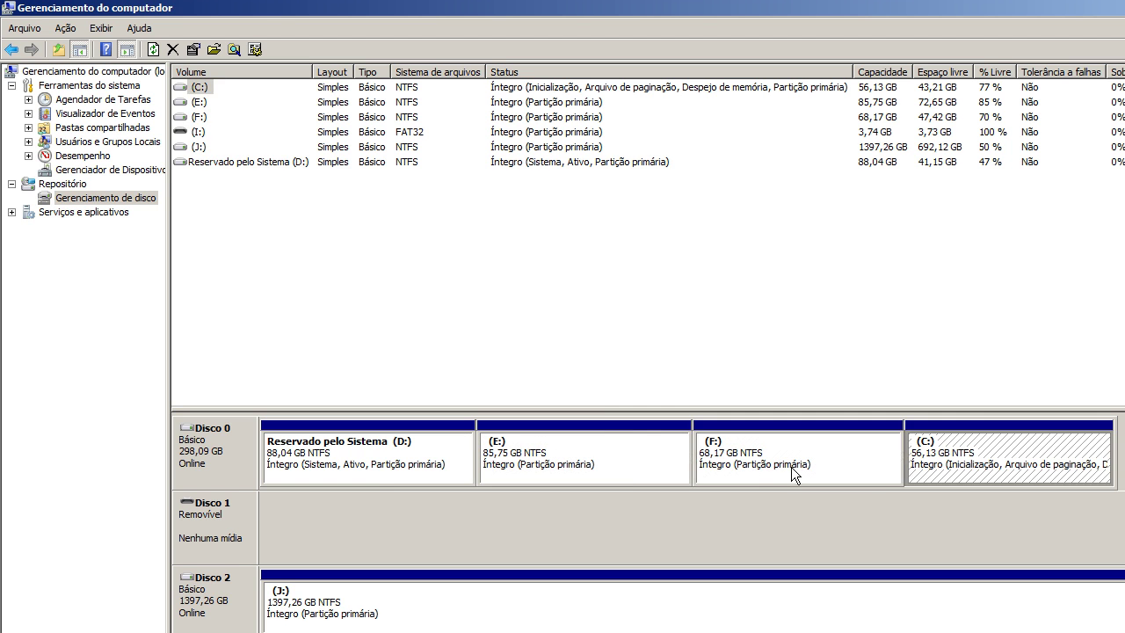
- Examine the D:, E:, F: and C: partitions of Disco 0 for their size, file system and status
click(791, 467)
click(527, 467)
click(373, 469)
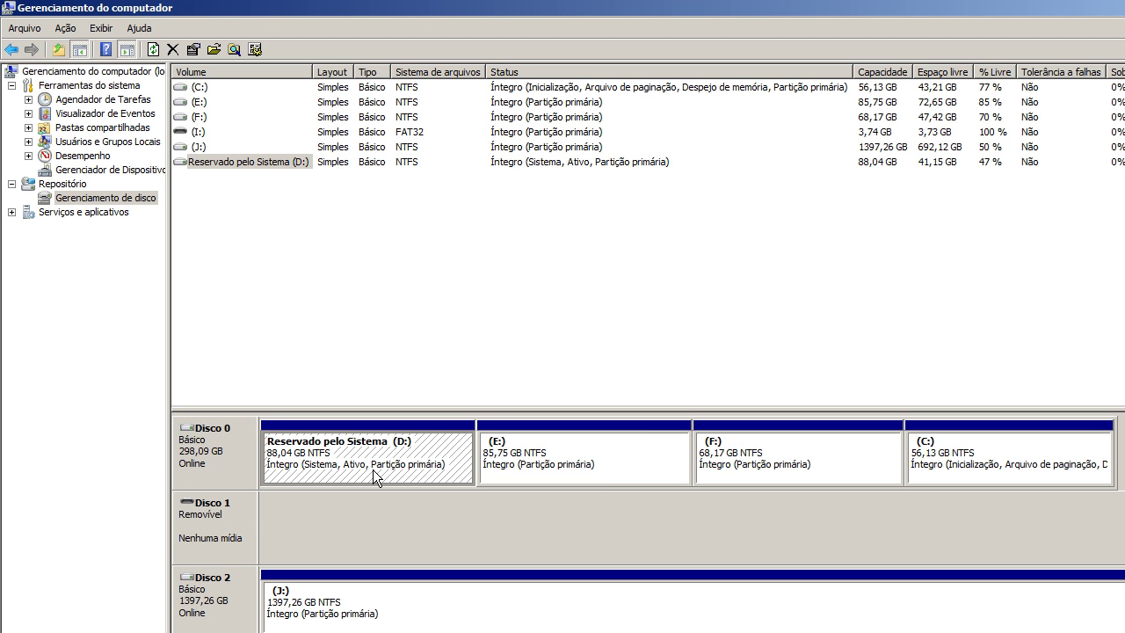
click(551, 464)
click(711, 464)
click(925, 465)
click(773, 473)
click(552, 468)
click(376, 475)
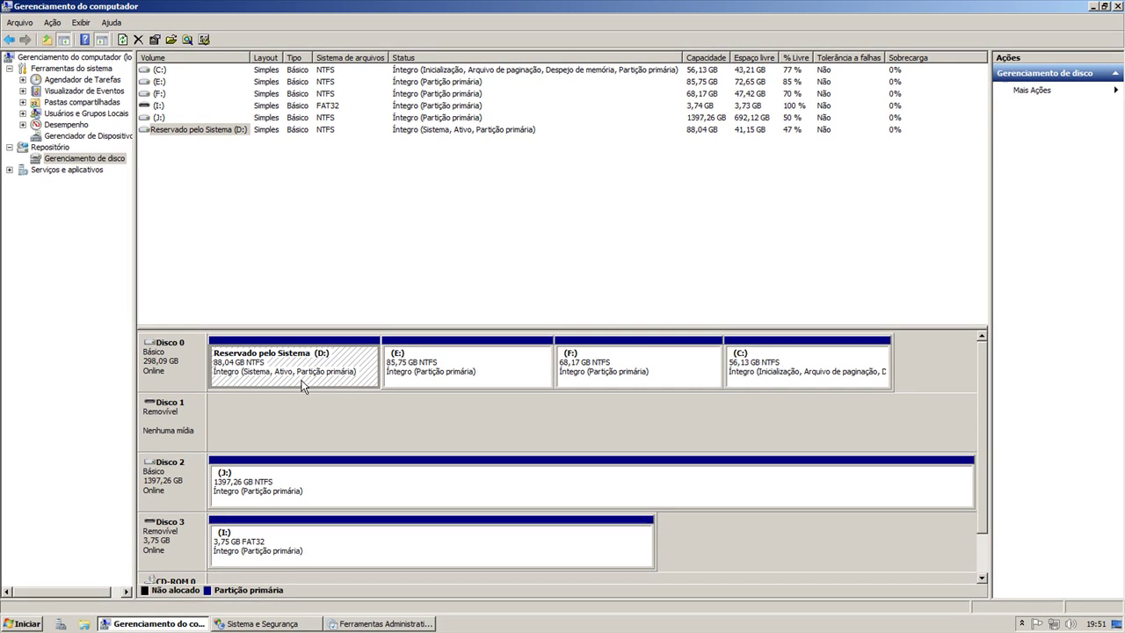
- Close Gerenciamento do computador, Ferramentas Administrativas and Sistema e Segurança to return to the desktop
click(1118, 6)
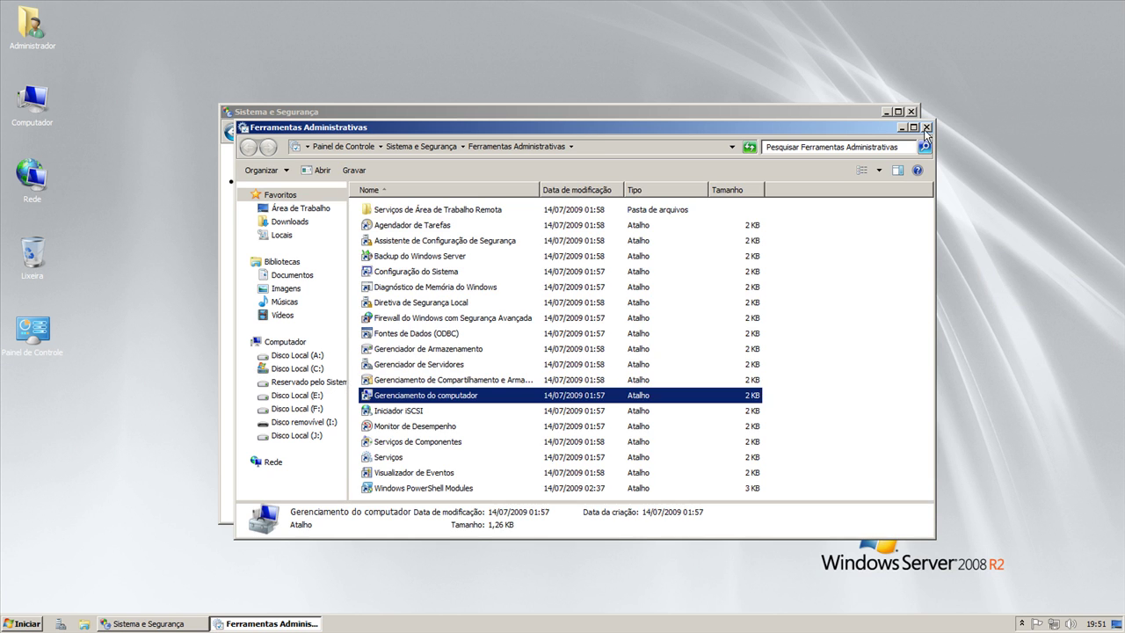
click(923, 129)
click(909, 112)
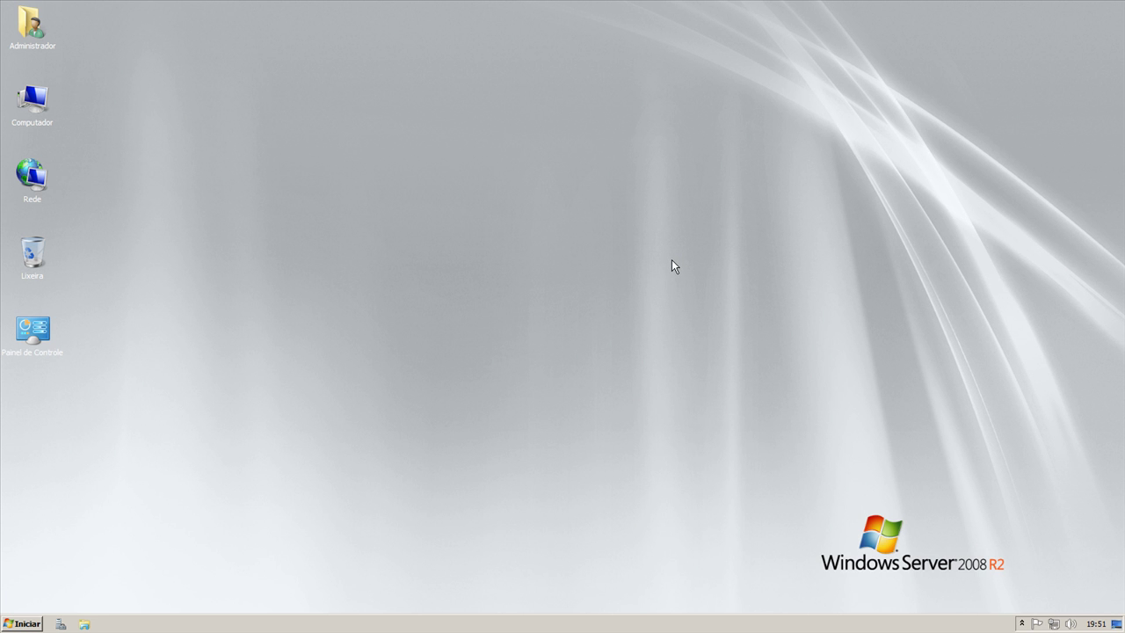